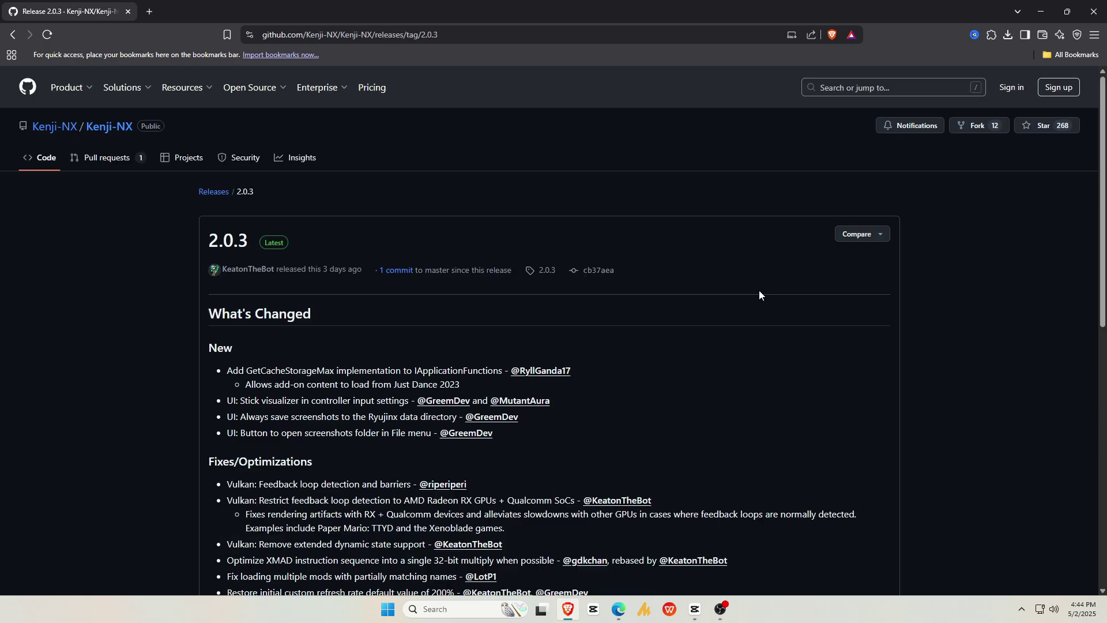
Download ryujinx-2.0.3-win_x64.zip from the release assets into the Downloads folder and show the file in its folder
scroll(758, 289, down, 8)
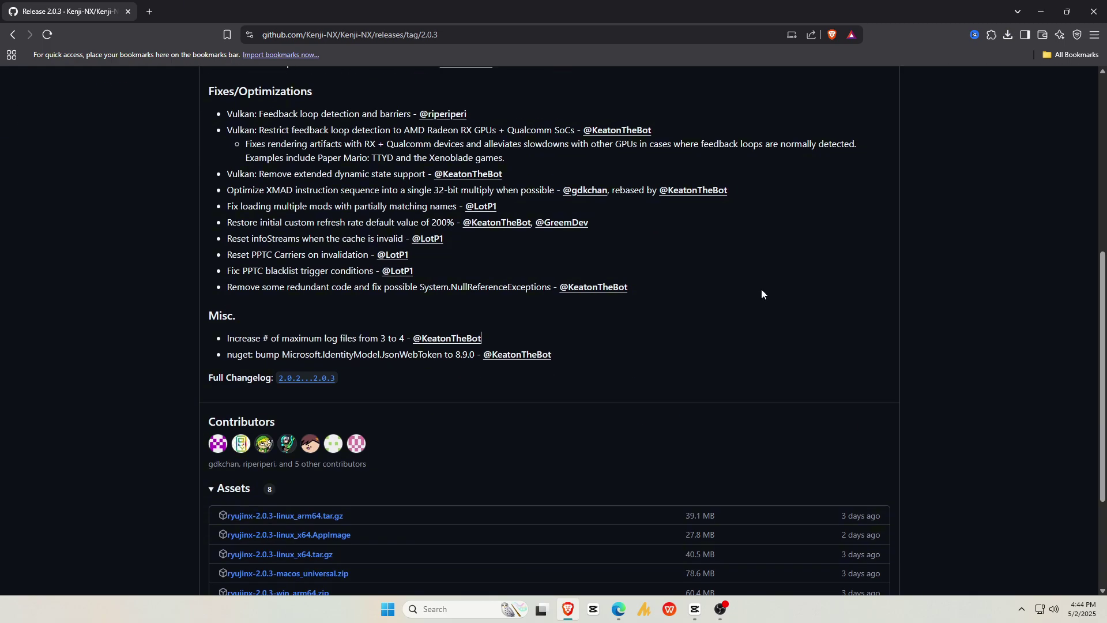
scroll(761, 293, down, 2)
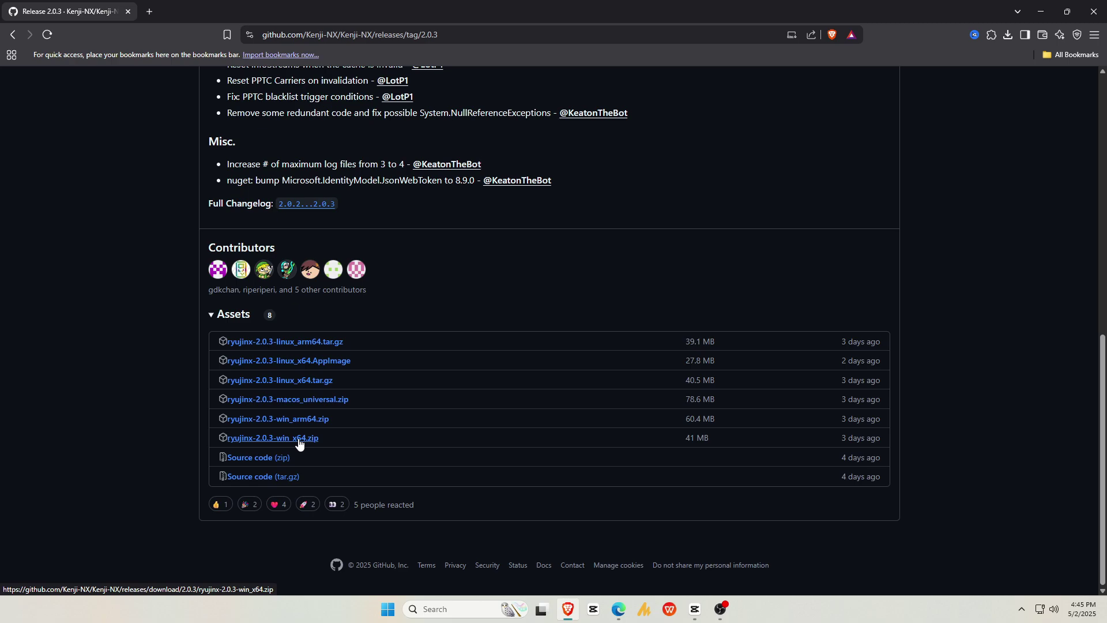
click(294, 440)
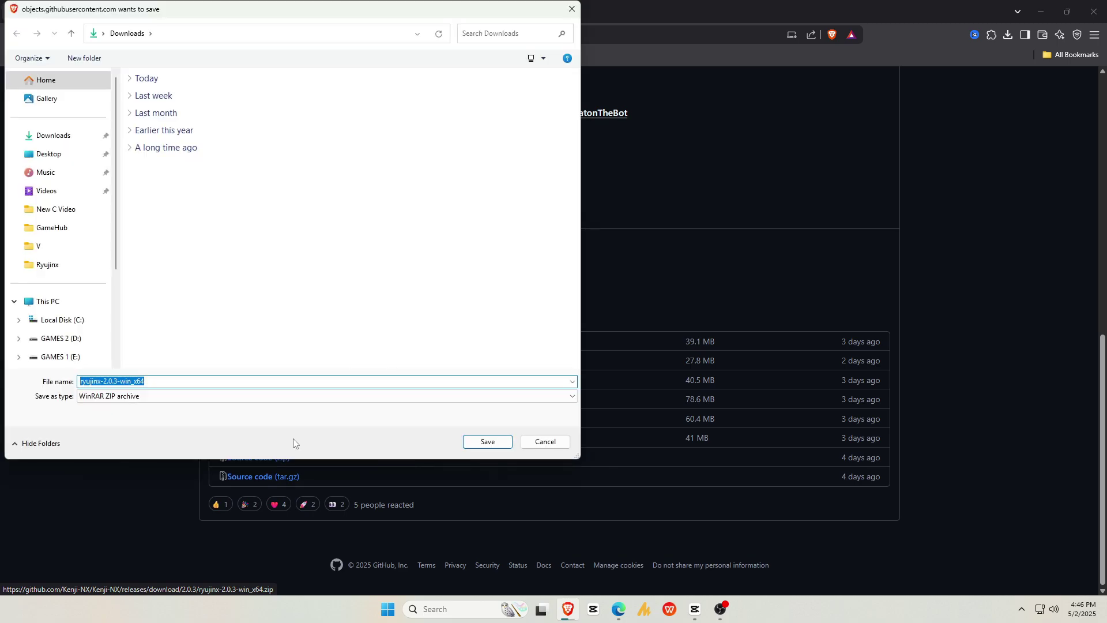
click(486, 441)
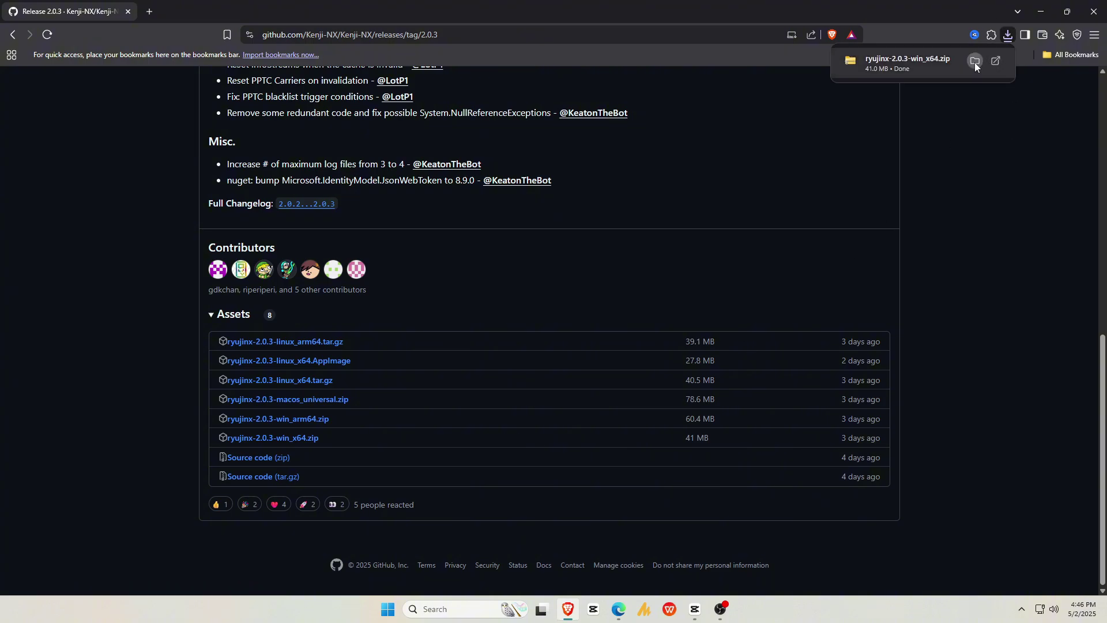
click(974, 62)
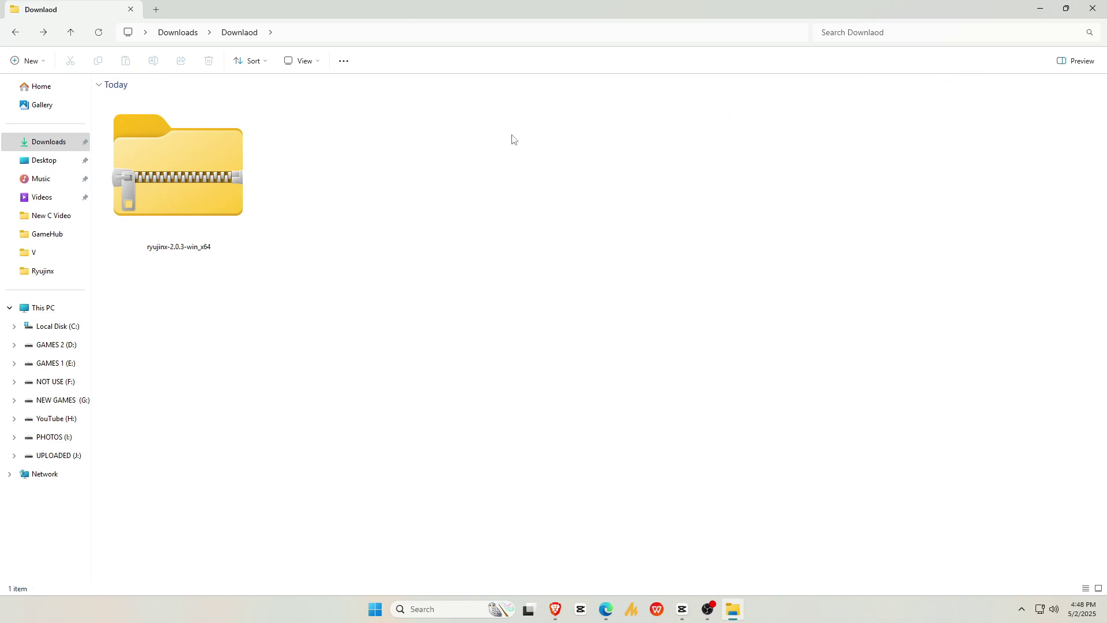
Extract the ryujinx-2.0.3-win_x64 archive with WinRAR into its own subfolder and open that folder
right_click(188, 179)
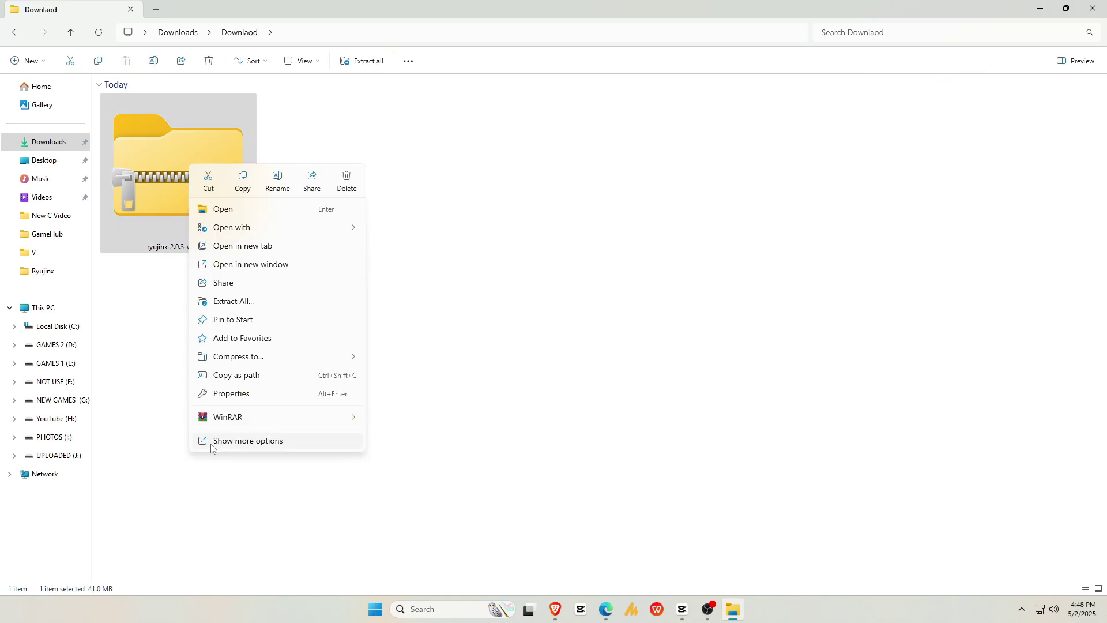
click(215, 441)
mouse_move(271, 269)
click(413, 296)
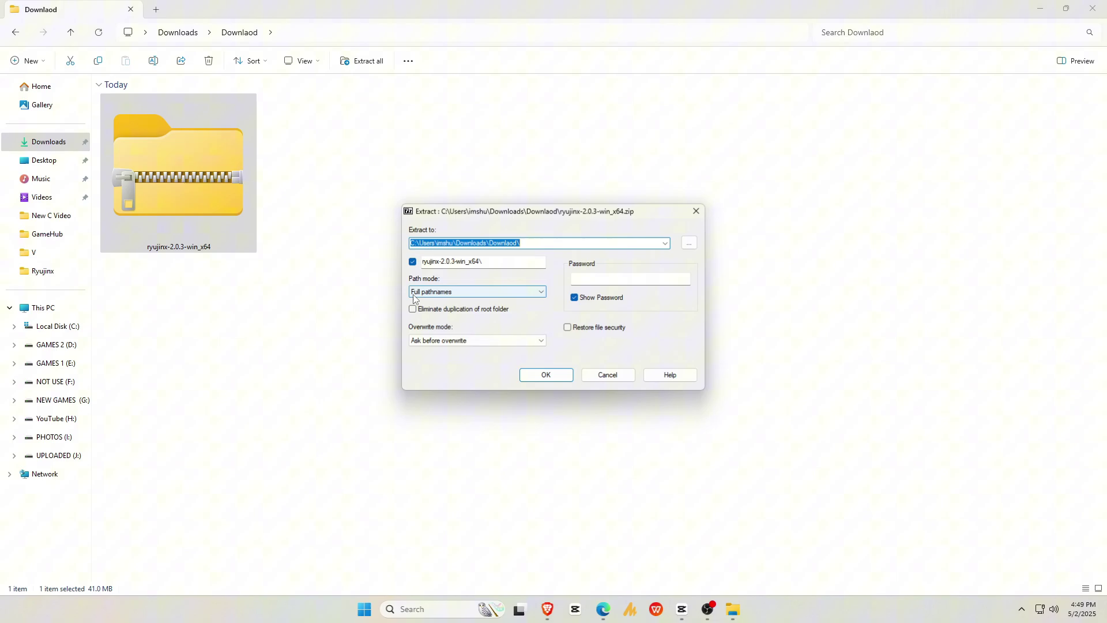
click(533, 375)
double_click(346, 202)
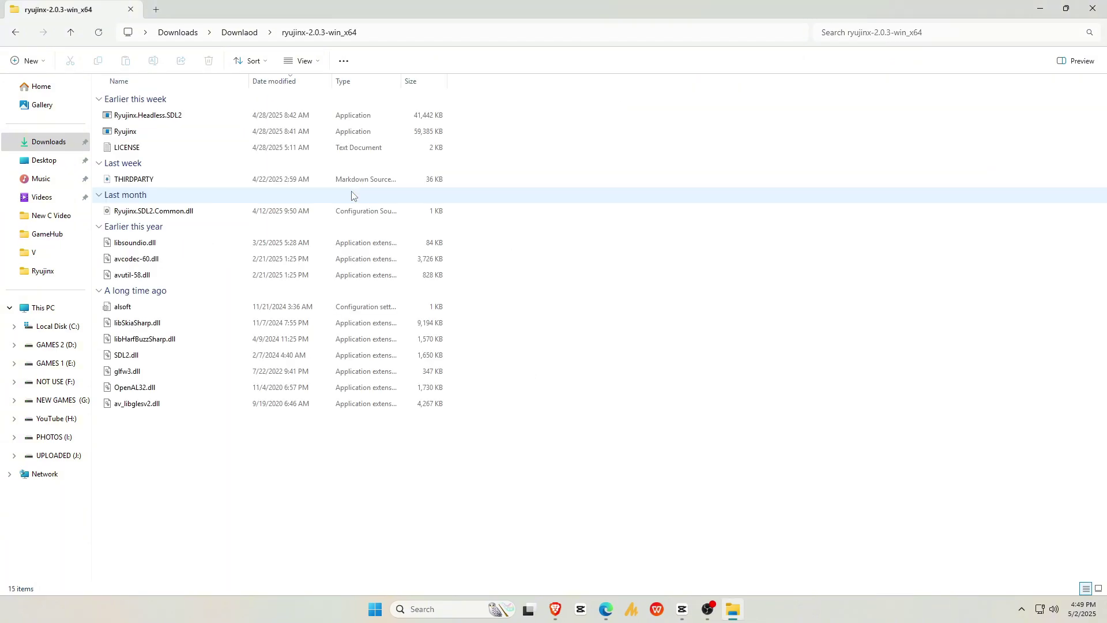
Launch the Ryujinx application from the extracted folder and dismiss the missing-keys error
click(145, 136)
right_click(188, 154)
click(188, 174)
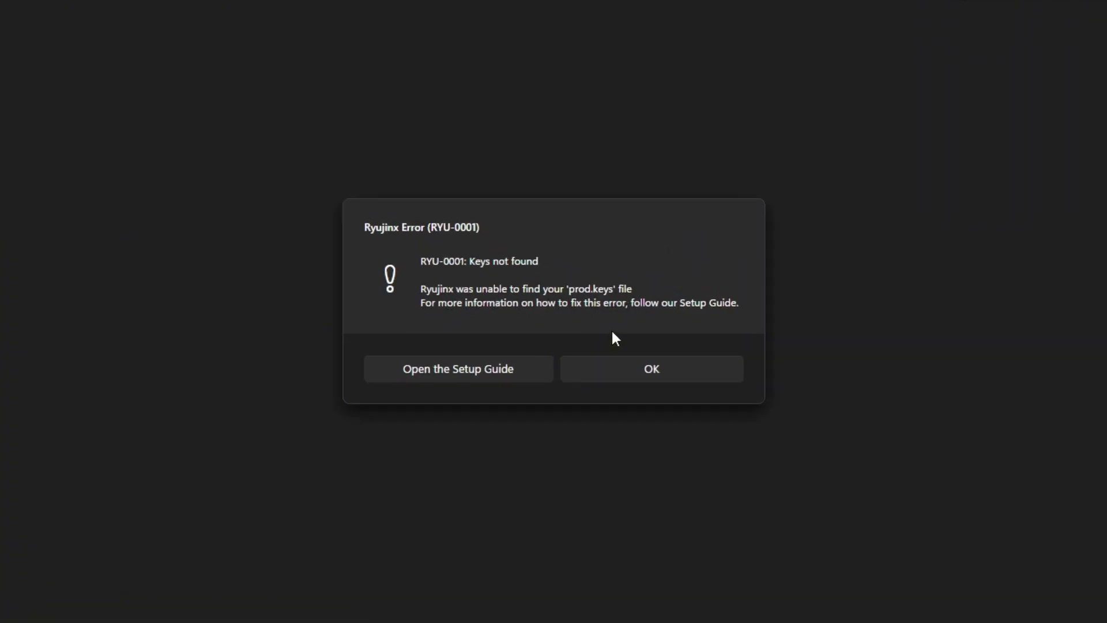
click(621, 370)
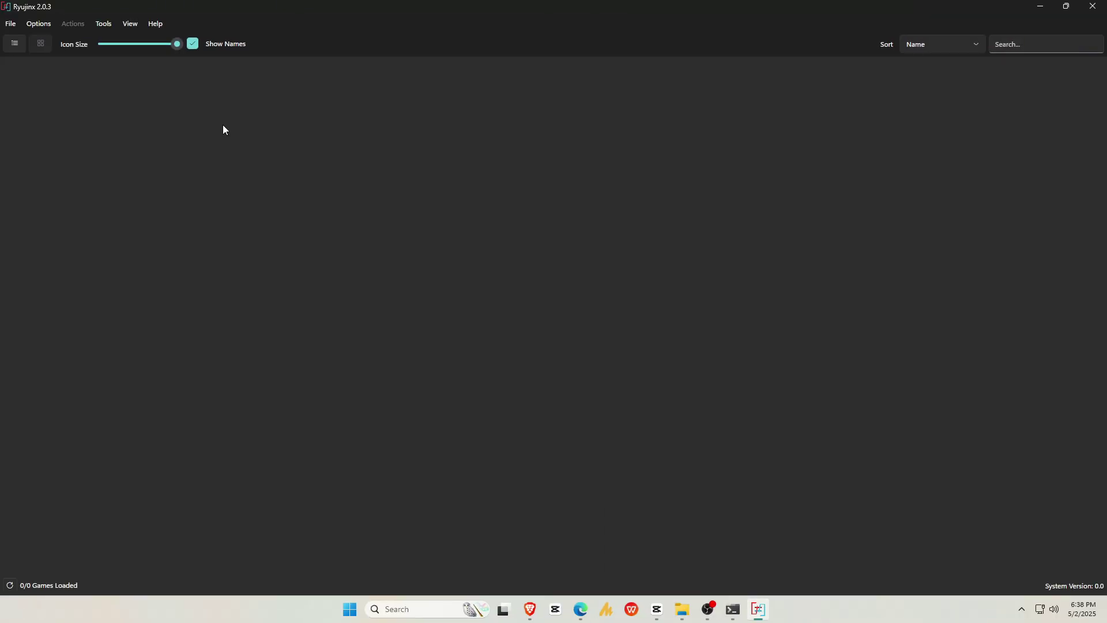
Install the keys file into the emulator and confirm the installation
click(109, 24)
mouse_move(111, 40)
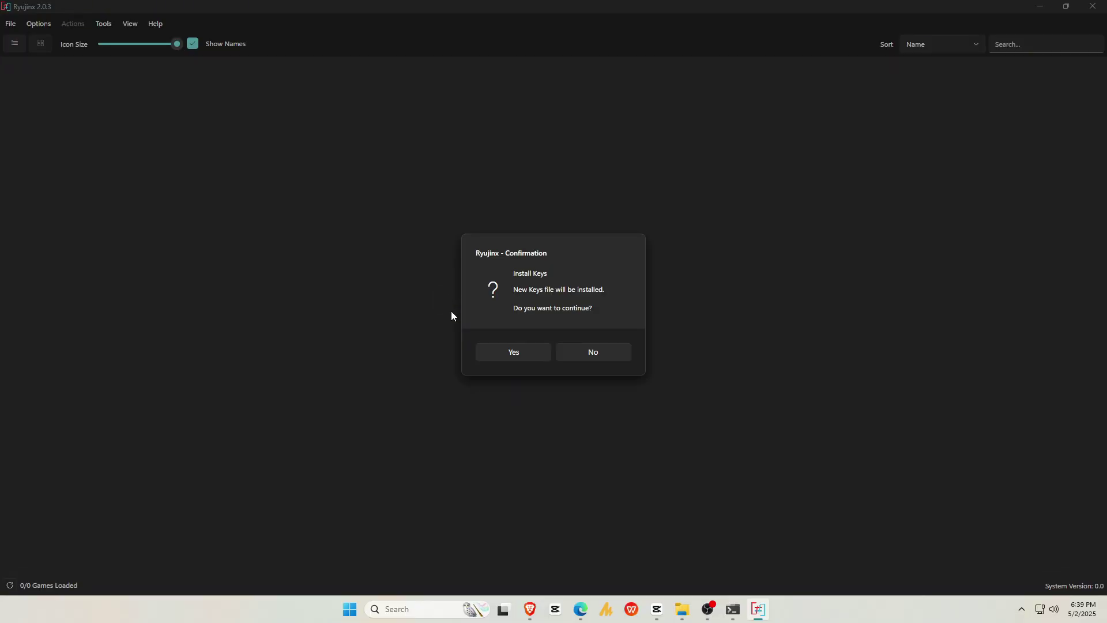
click(511, 352)
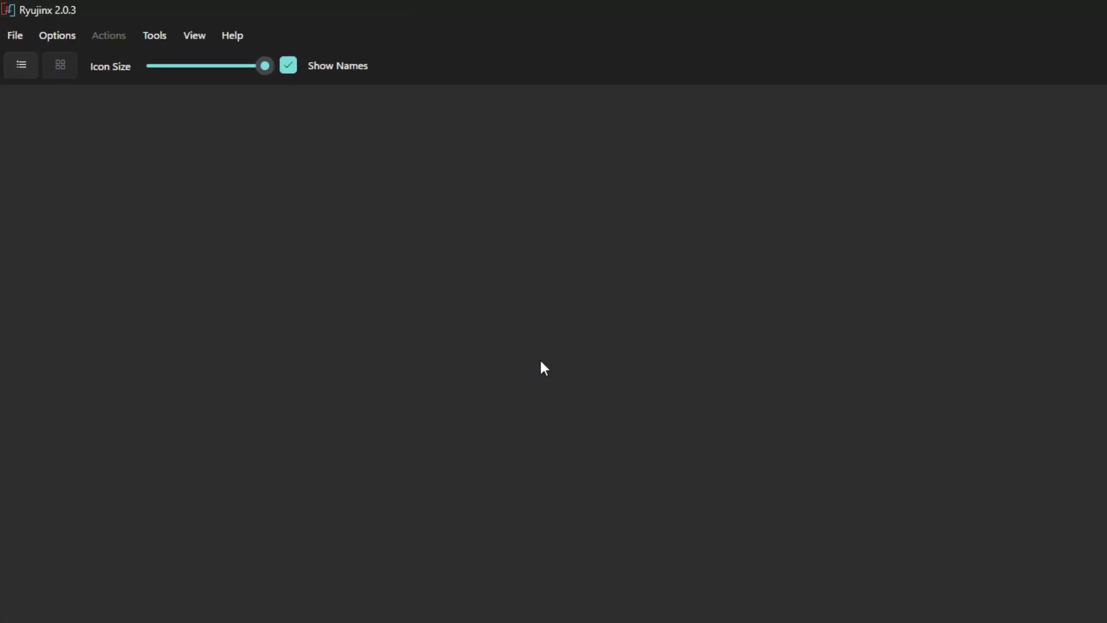
Install firmware 19.0.1, confirm the installation, and open the emulator settings
click(156, 37)
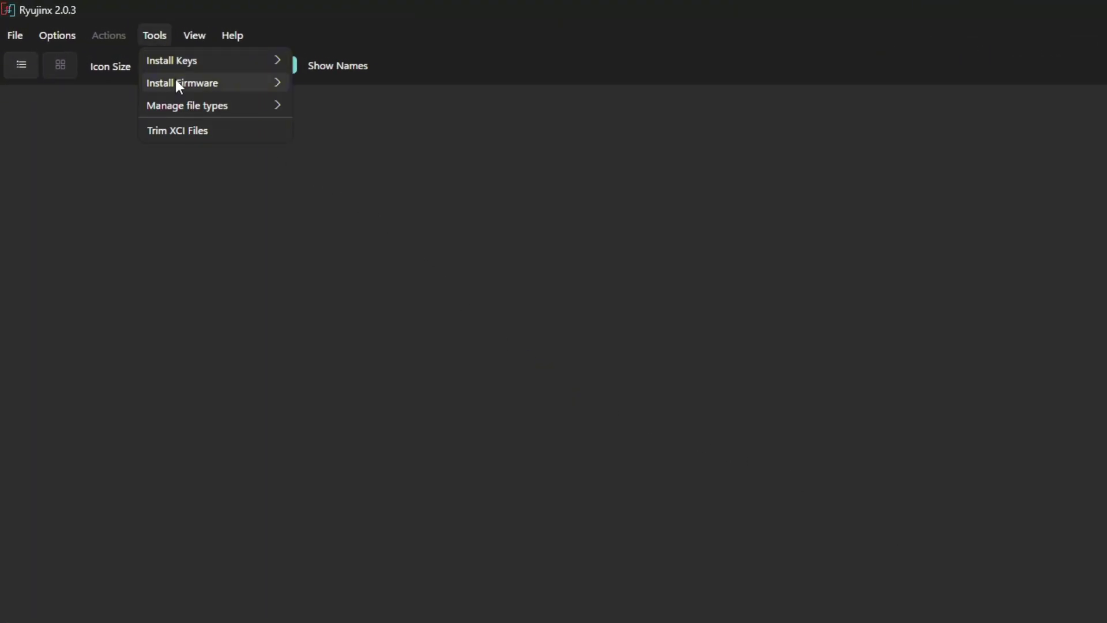
mouse_move(178, 82)
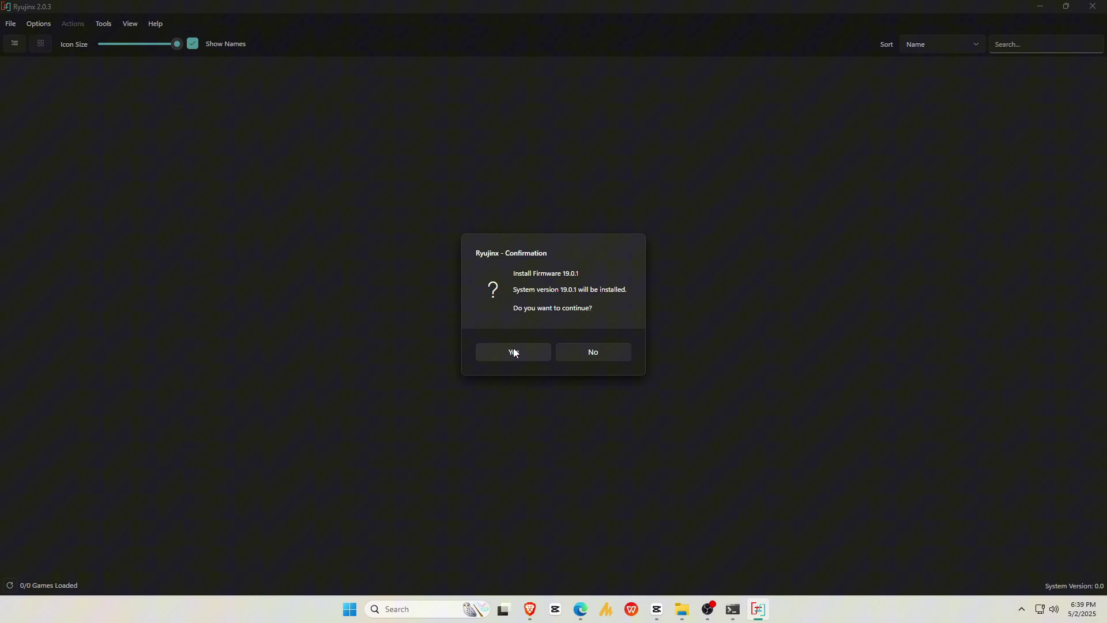
click(514, 350)
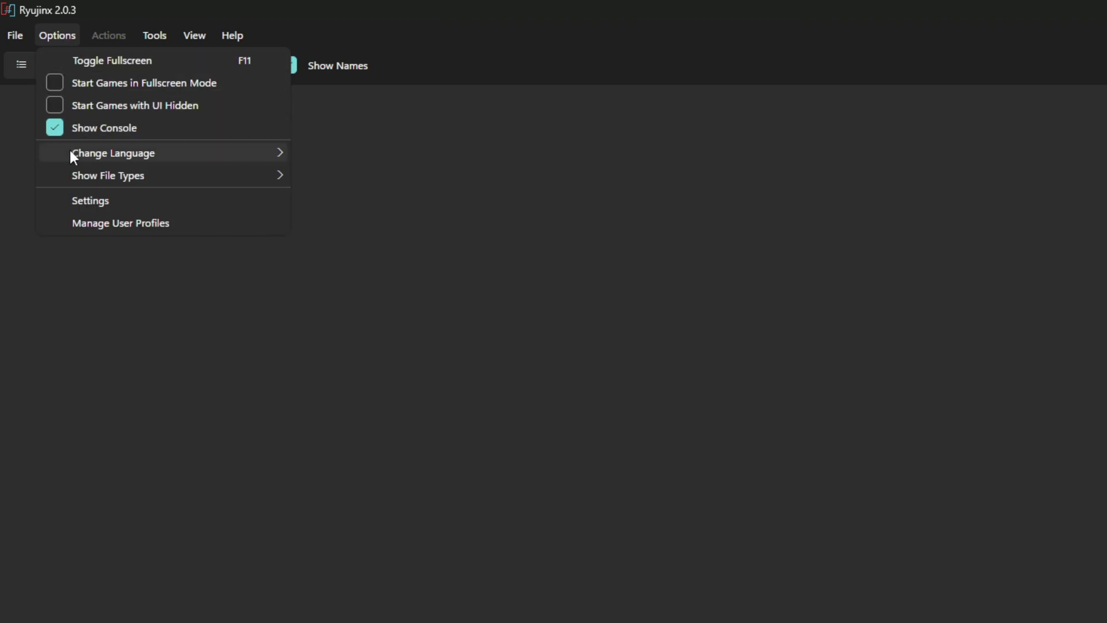
click(77, 199)
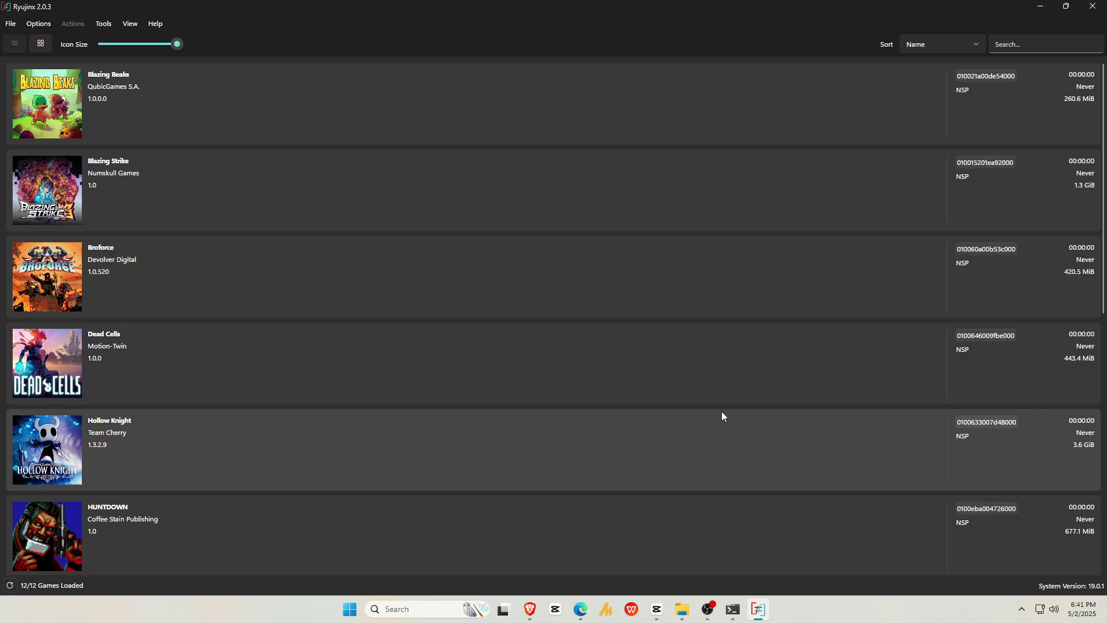
Show the game library as a grid at the largest icon size with game names displayed
click(41, 44)
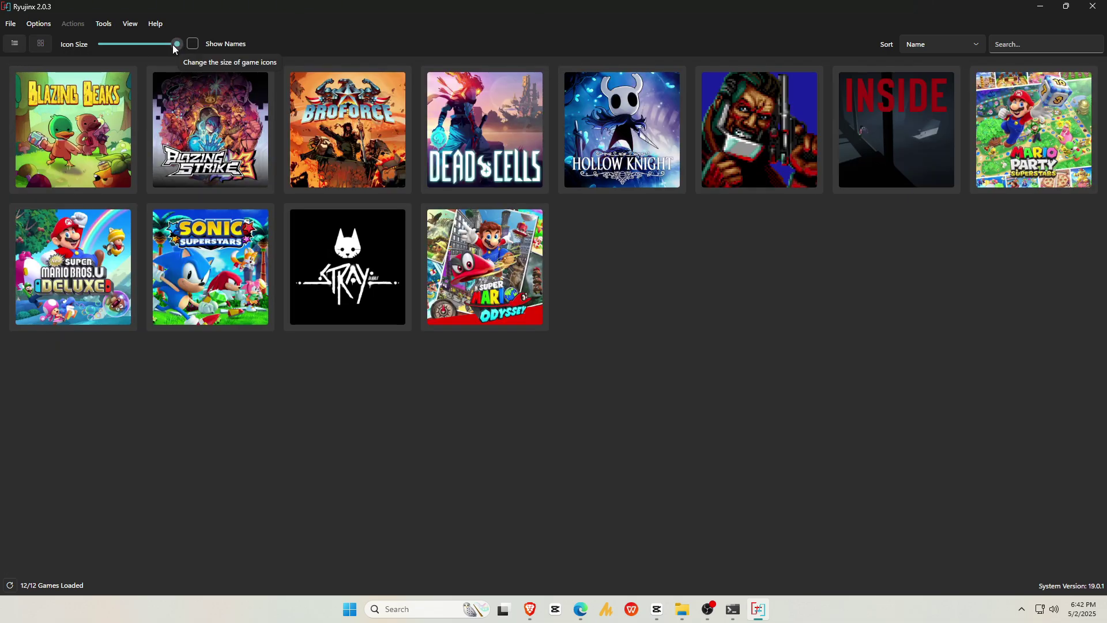
mouse_move(172, 43)
mouse_down()
mouse_move(104, 45)
mouse_move(178, 51)
mouse_up()
click(193, 43)
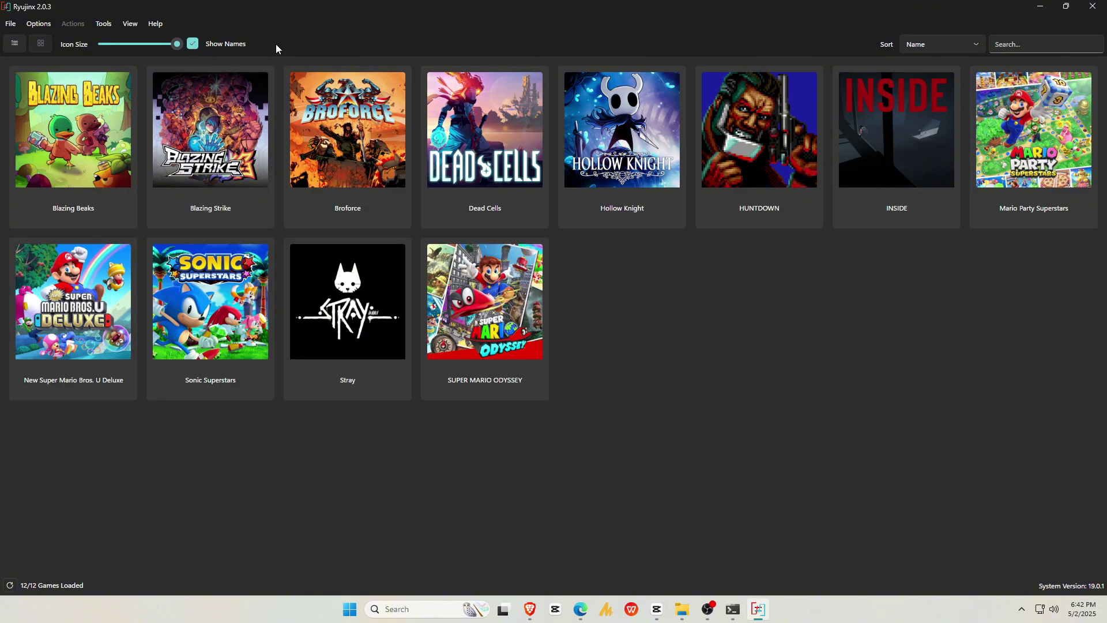
Open the emulator settings and apply the Light theme to the user interface
click(30, 23)
click(61, 135)
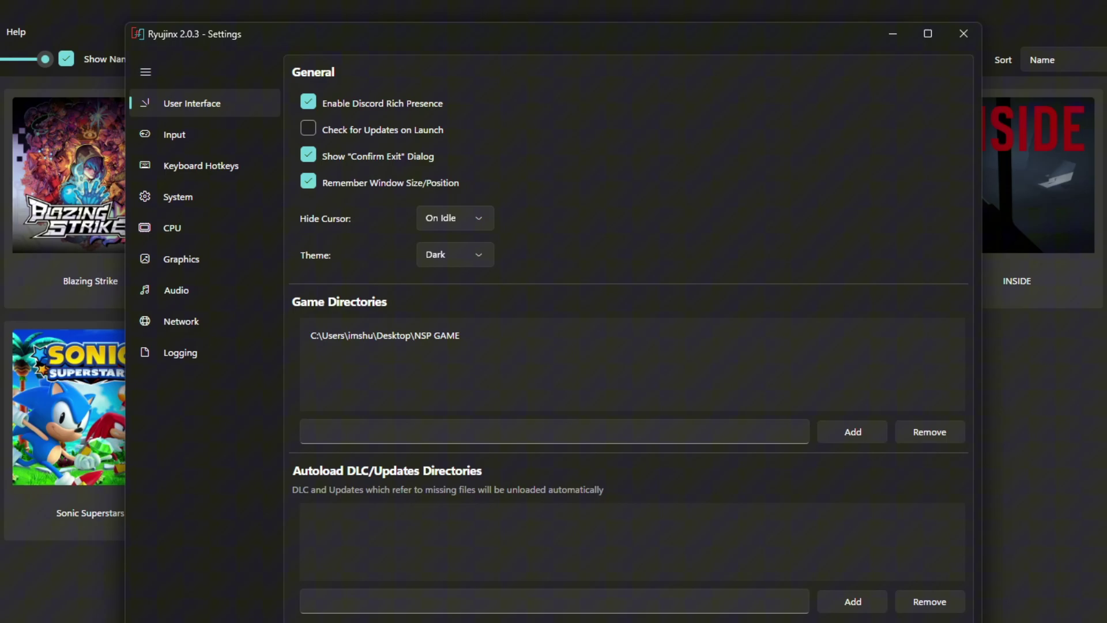
click(453, 257)
click(444, 308)
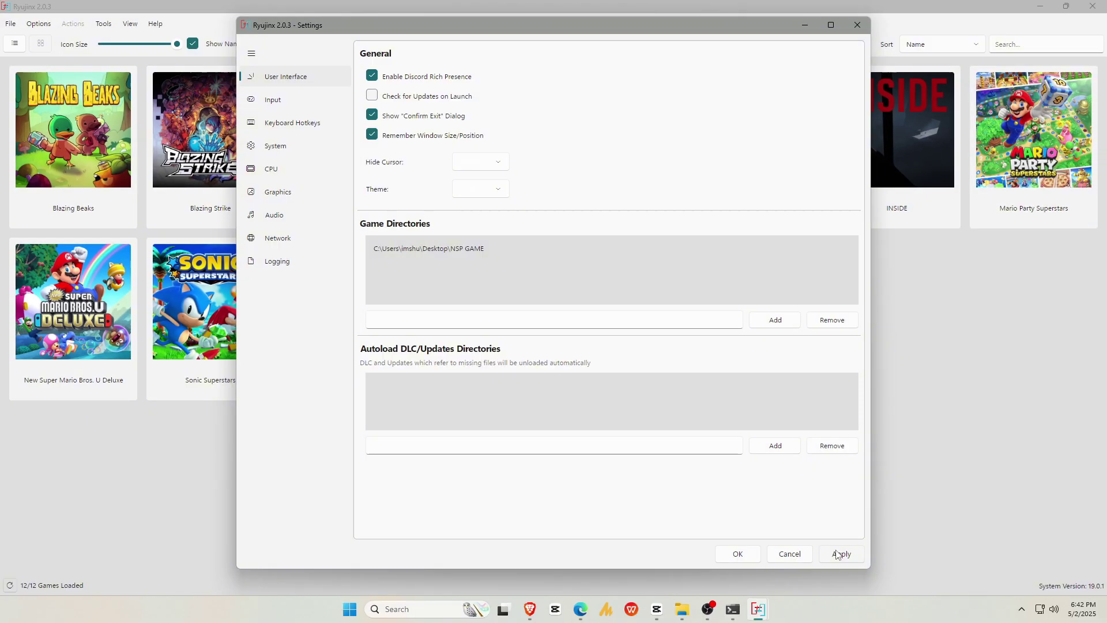
click(838, 554)
Set the user interface theme to Dark and apply the change
click(488, 190)
click(484, 245)
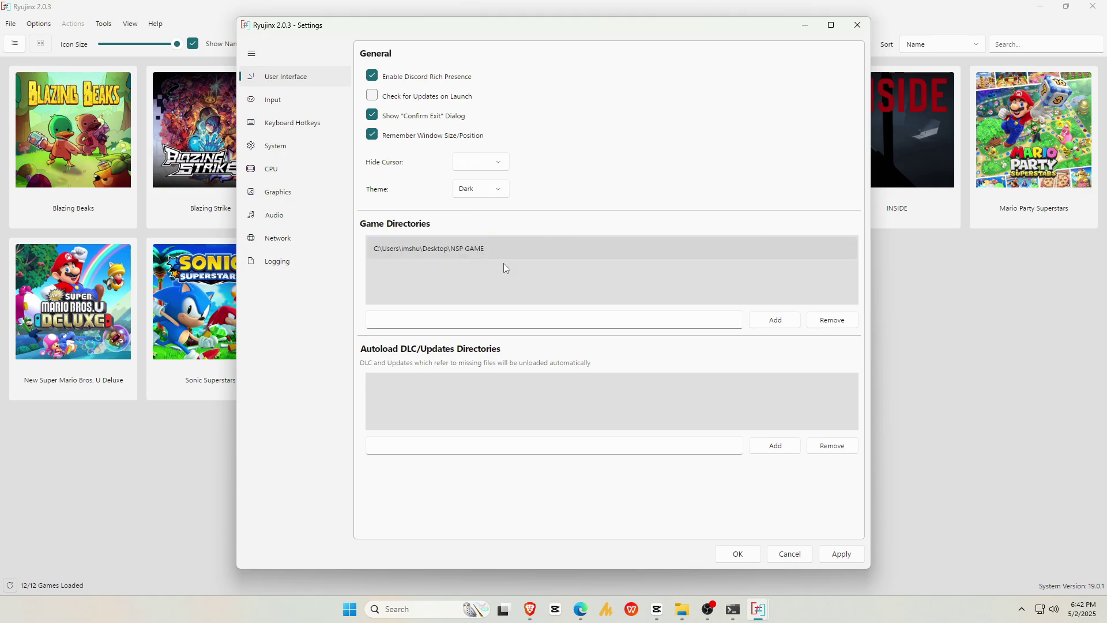
click(836, 552)
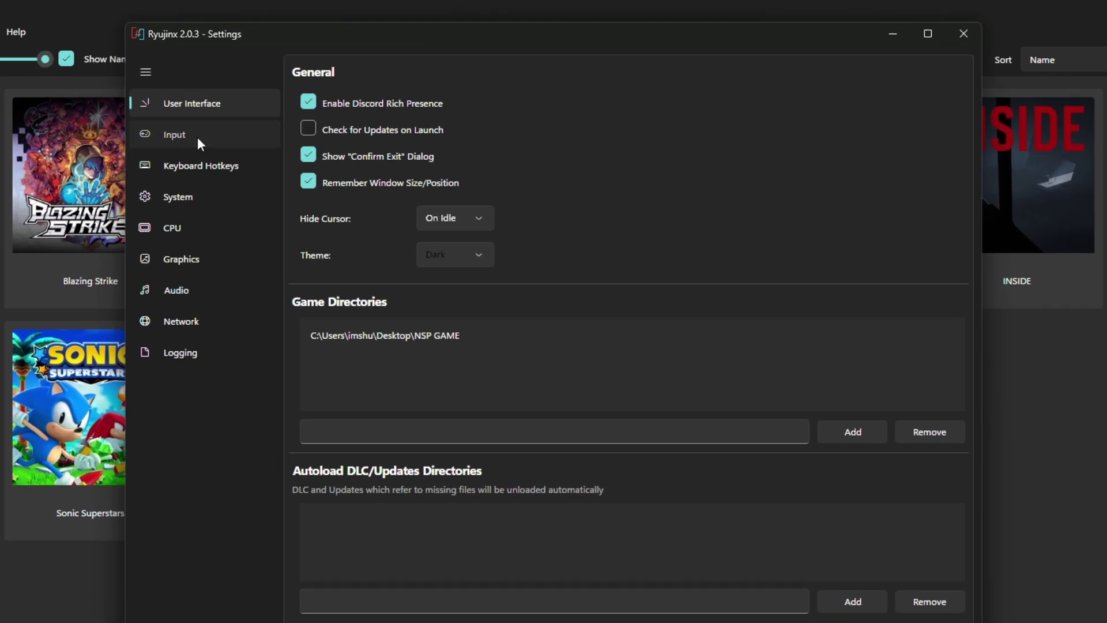
Configure the input settings for Player 1 with All keyboards as input device and Pro Controller as controller type
click(290, 100)
click(449, 58)
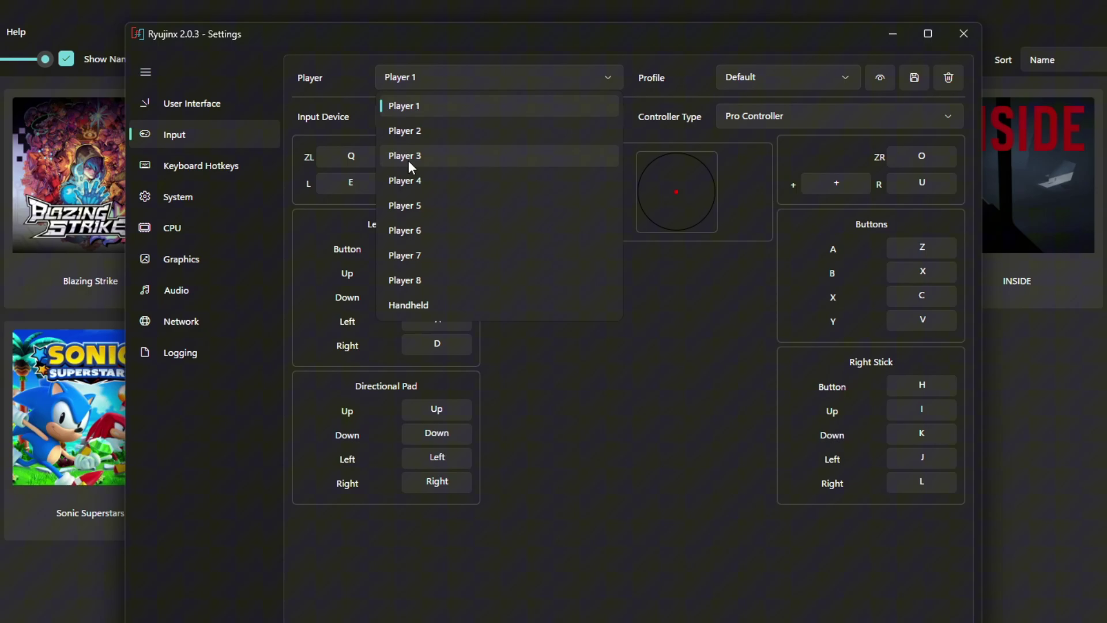
click(426, 103)
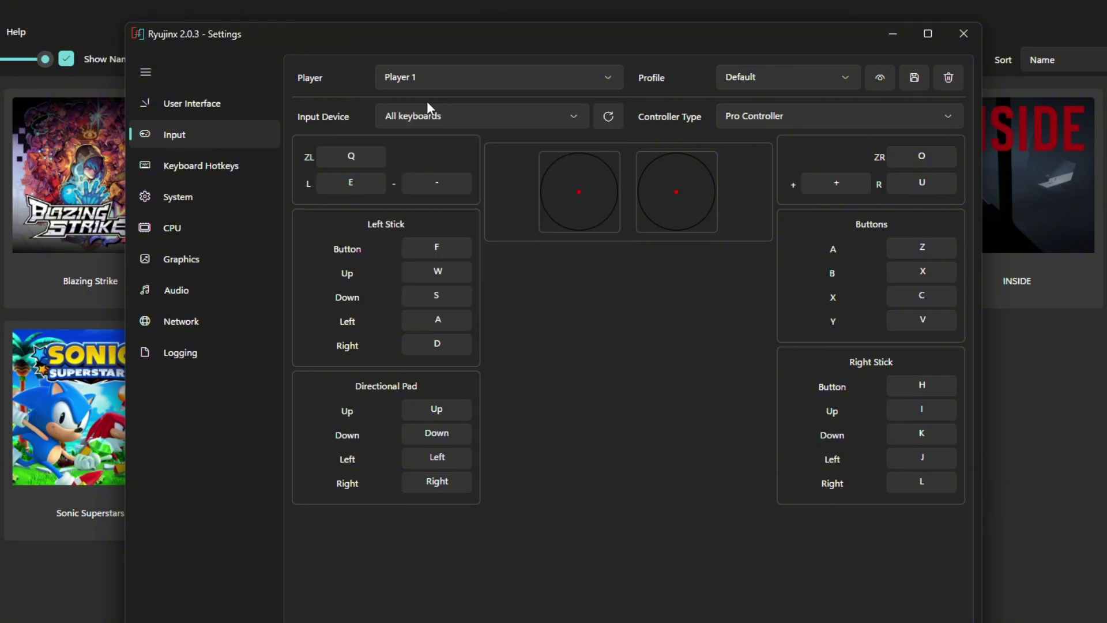
click(438, 124)
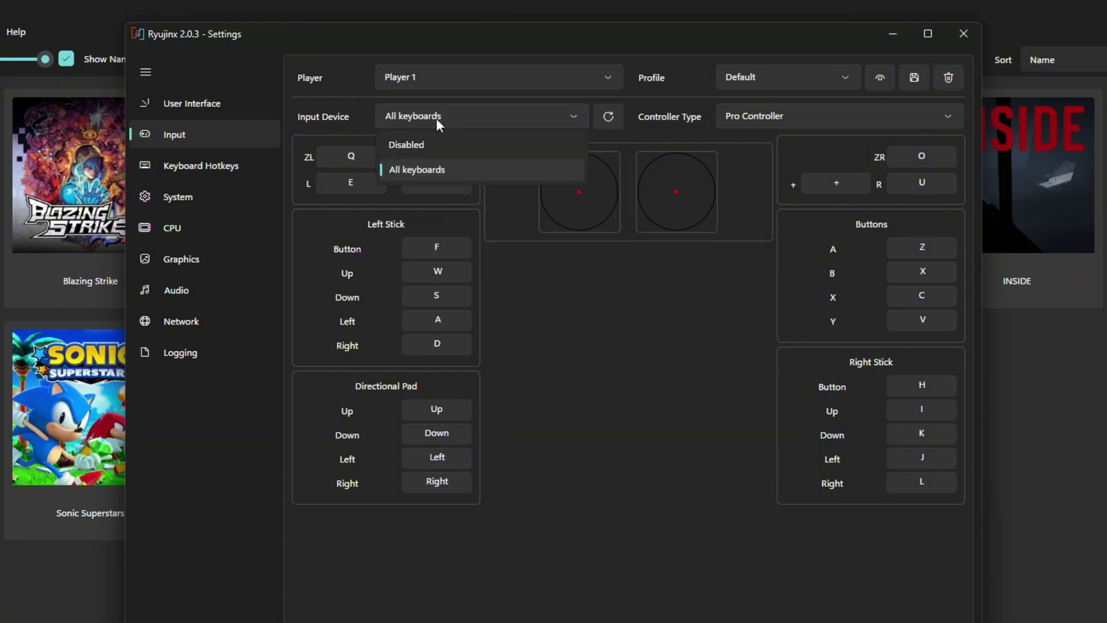
click(433, 176)
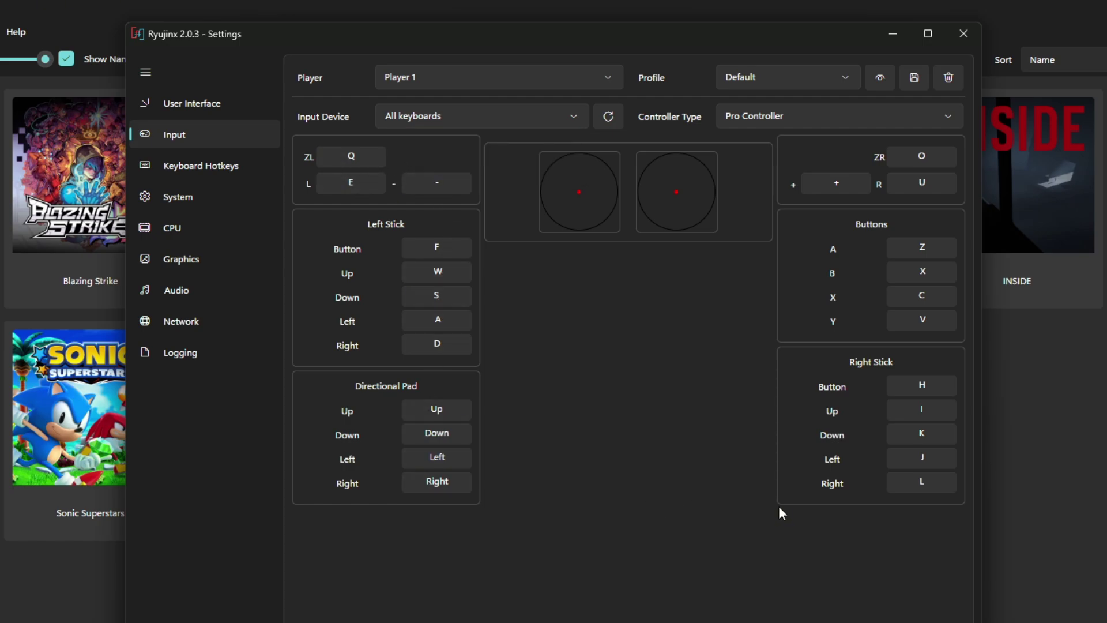
click(834, 111)
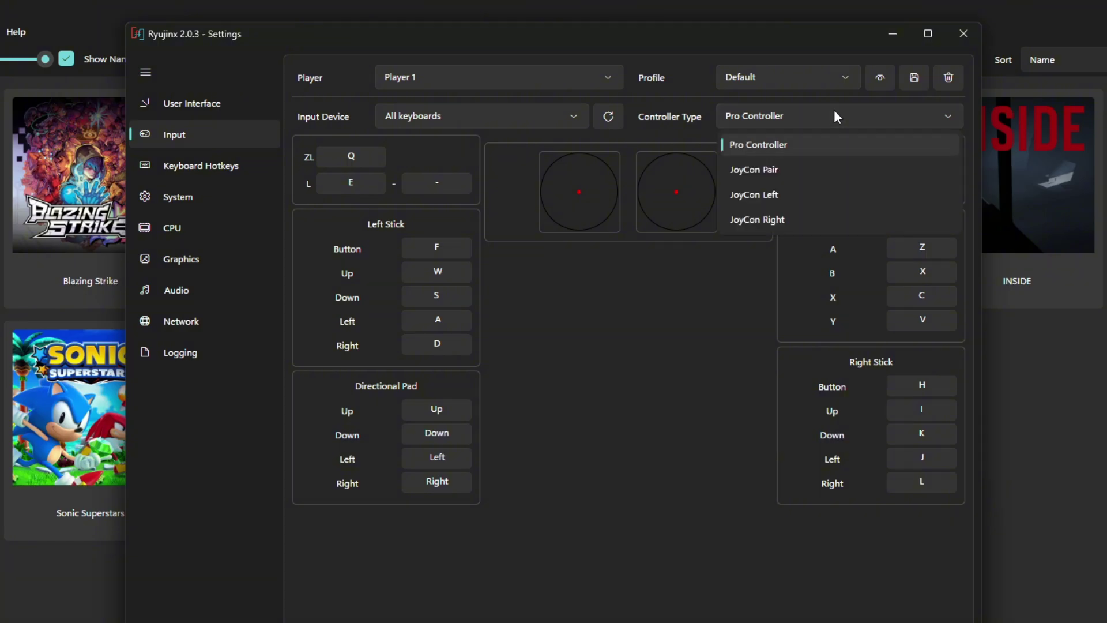
click(783, 144)
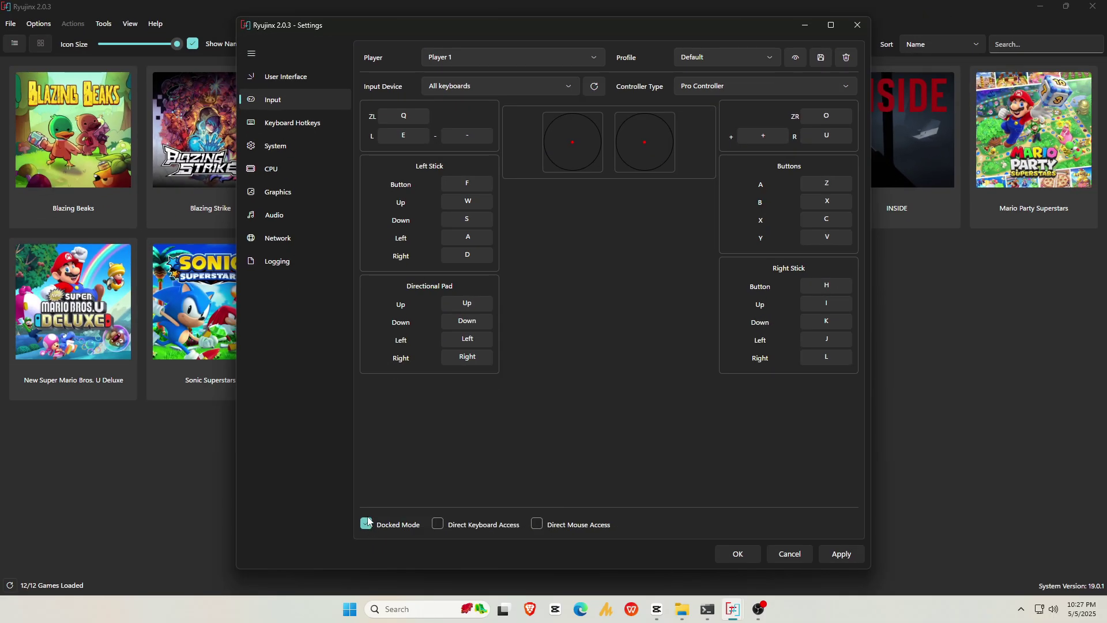
Review the keyboard hotkeys and set the DRAM size in the system settings to 8GiB
click(312, 128)
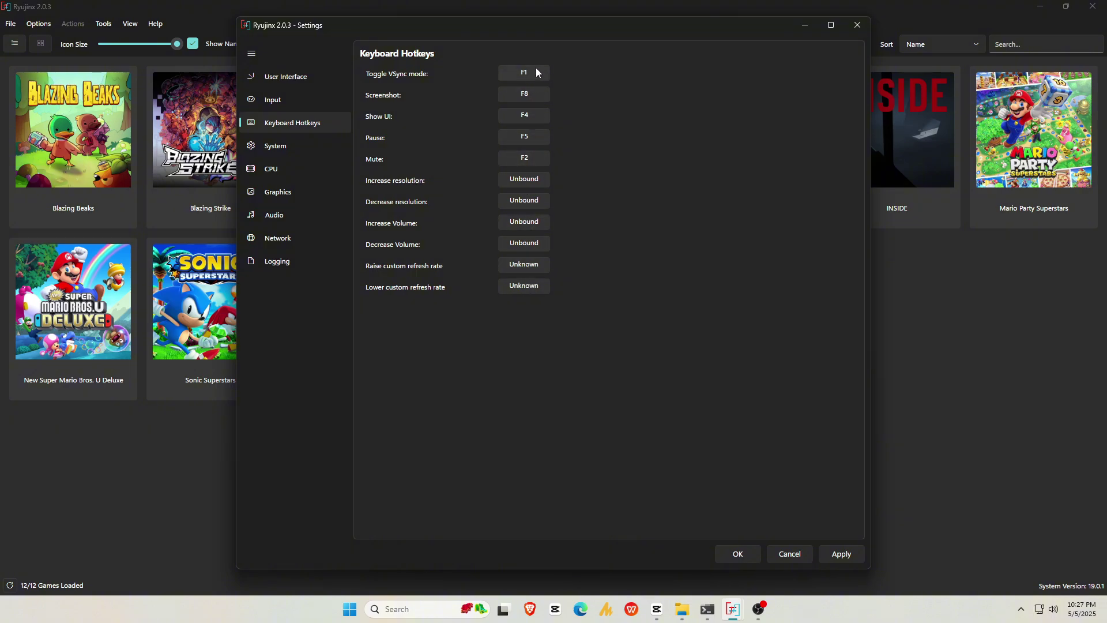
click(309, 146)
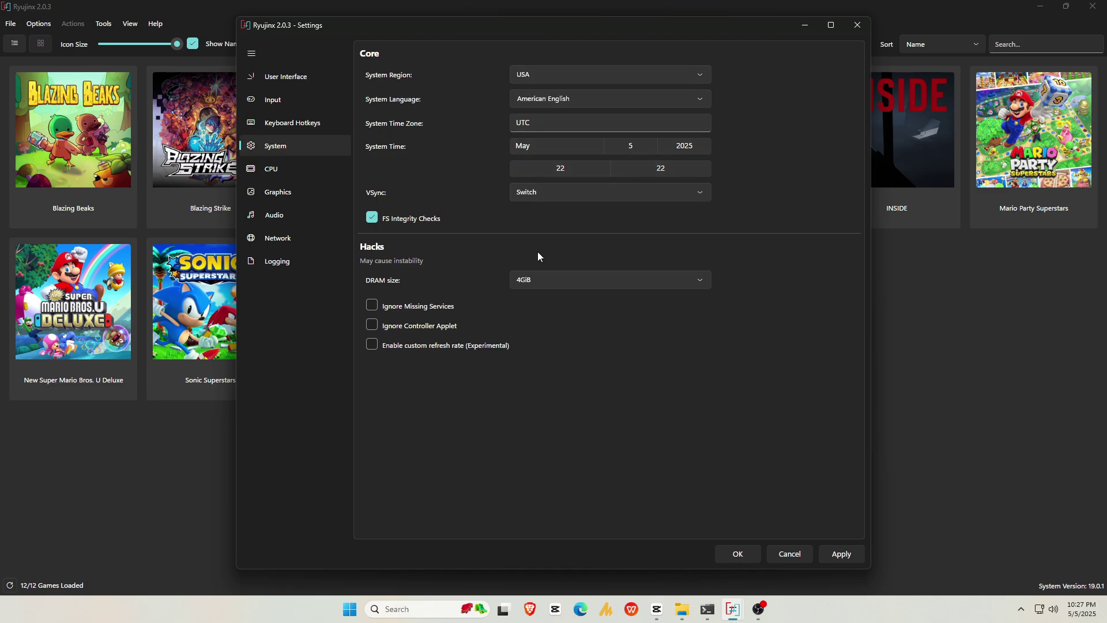
click(548, 282)
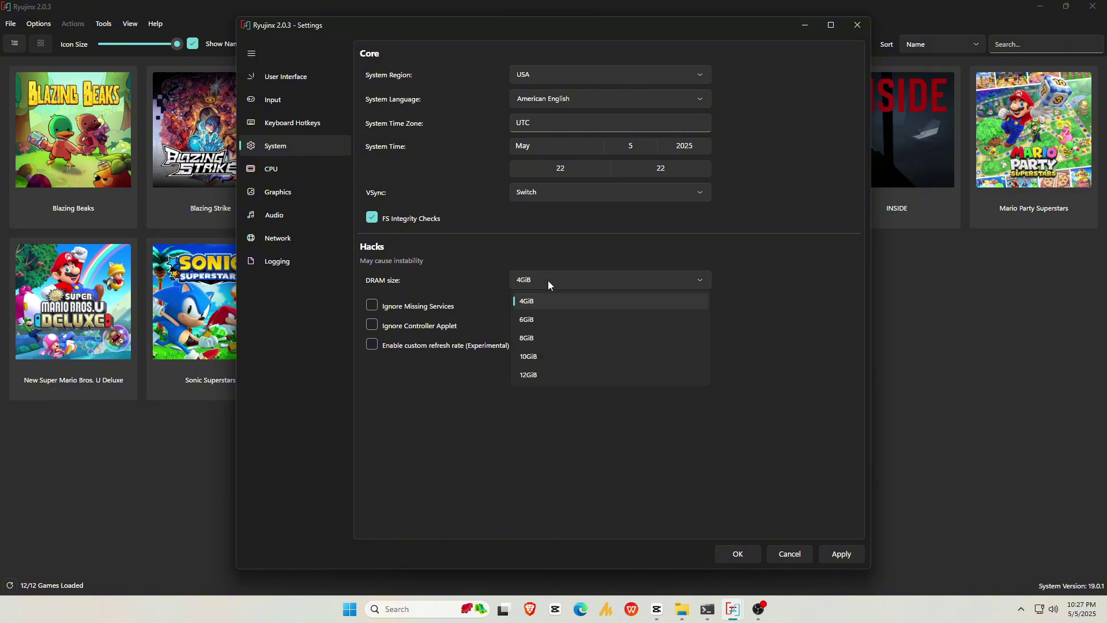
click(545, 316)
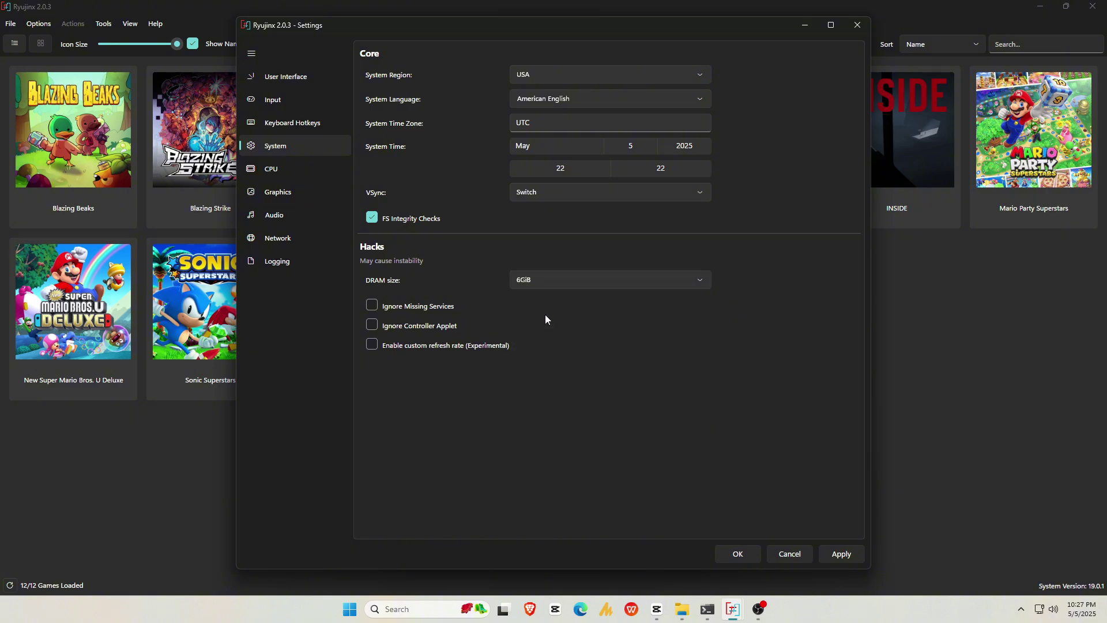
click(548, 280)
click(548, 337)
Review the CPU settings, and in the graphics settings choose Vulkan as the graphics backend with texture recompression enabled
click(271, 173)
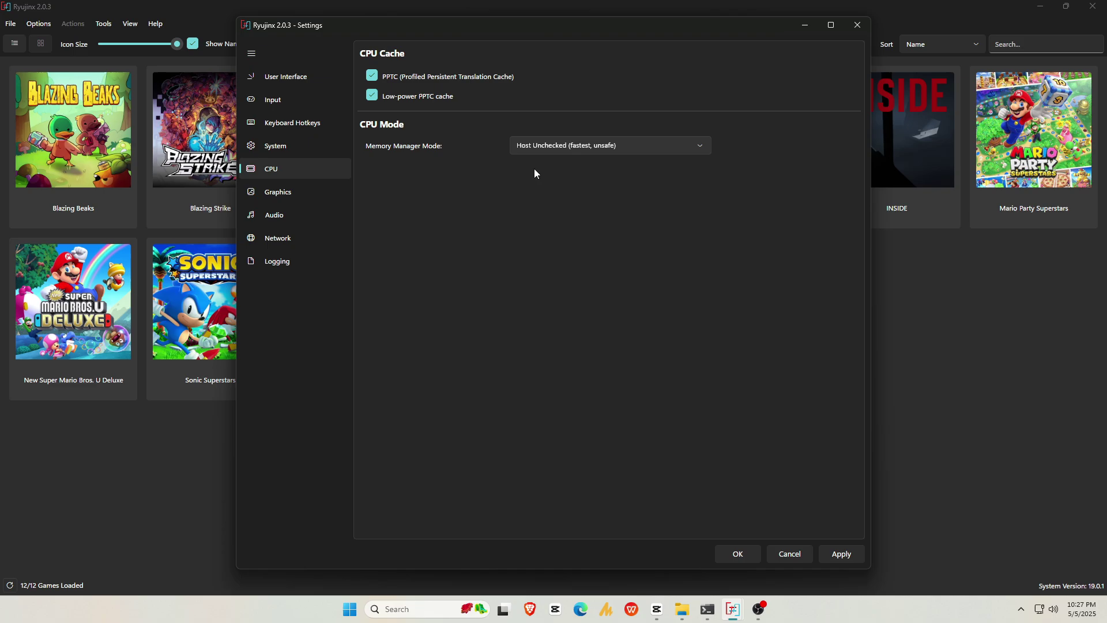
click(297, 192)
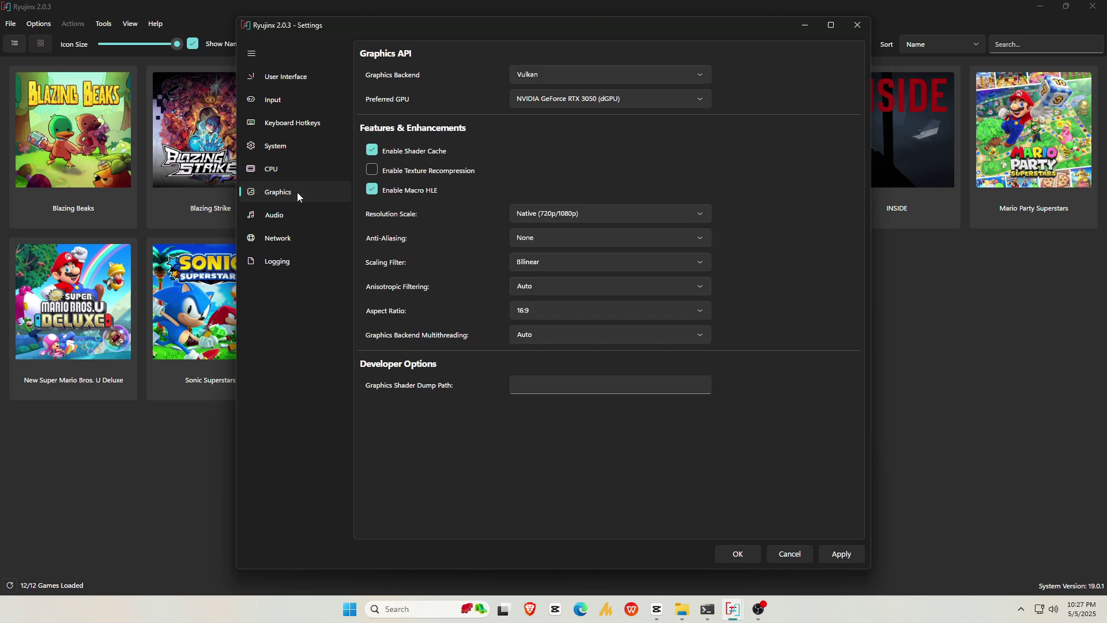
click(538, 75)
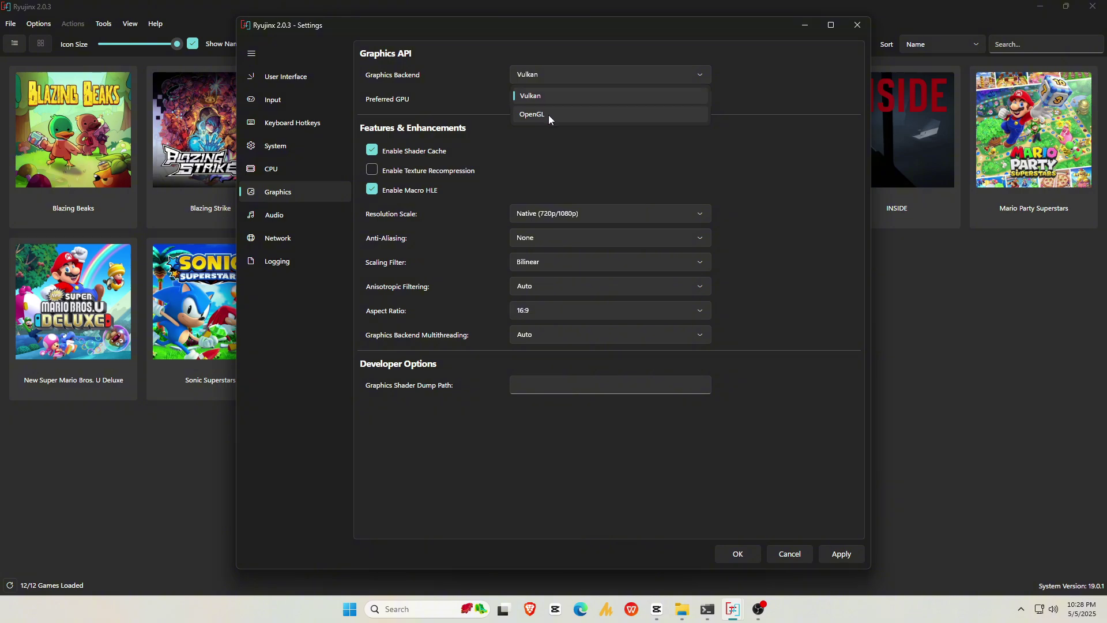
click(550, 101)
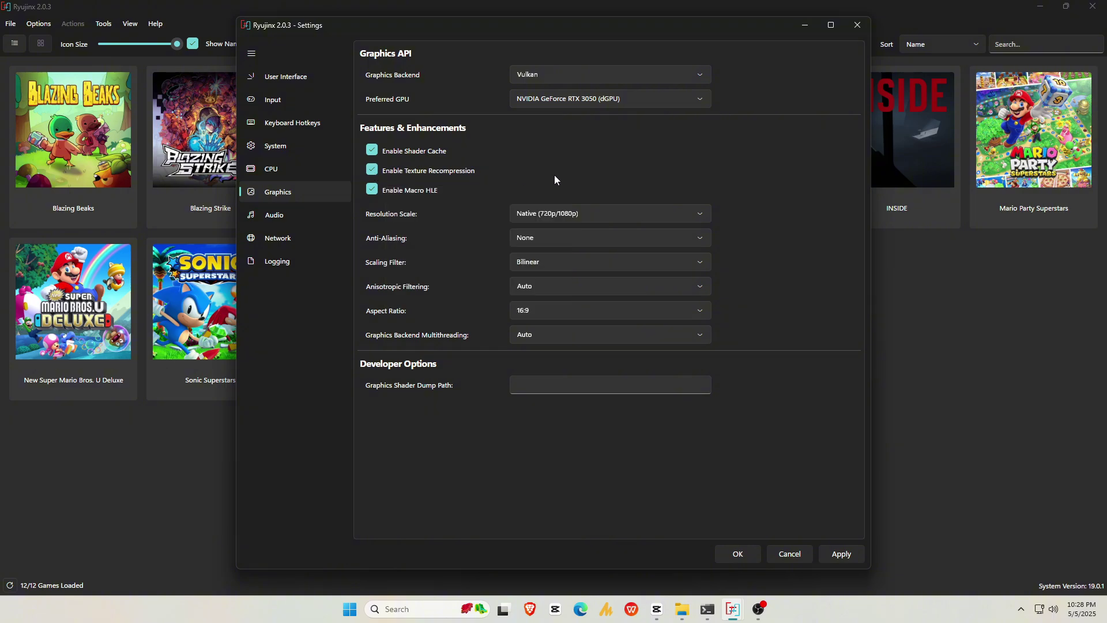
Set the graphics resolution scale to 2x (1440p/2160p) and the anti-aliasing to FXAA
click(563, 214)
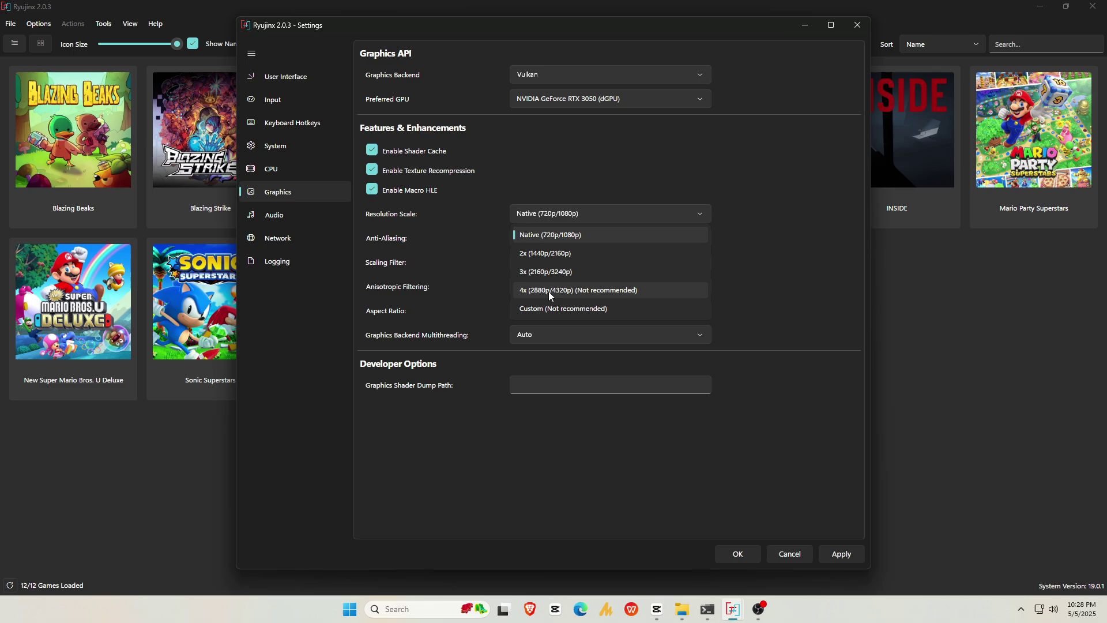
click(568, 253)
click(562, 238)
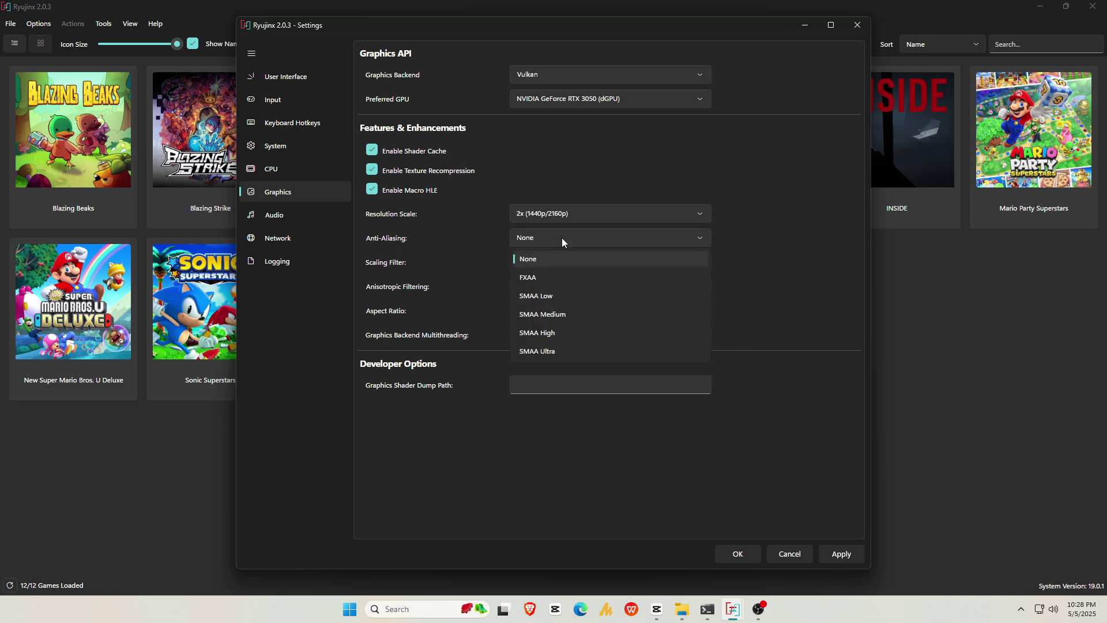
click(550, 279)
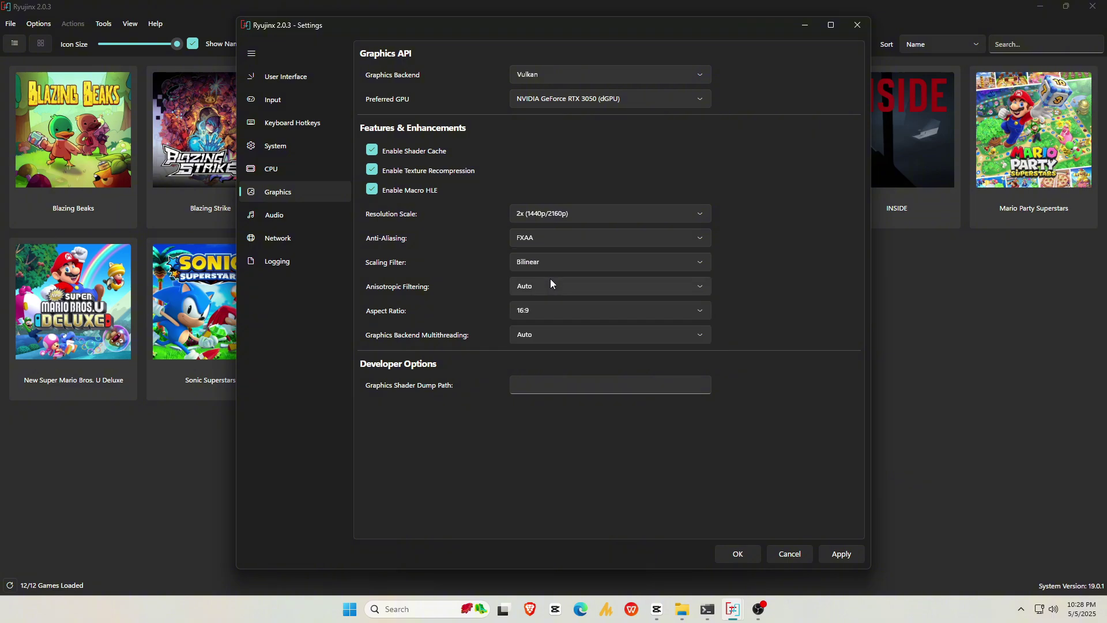
Set the scaling filter to Bilinear, anisotropic filtering to 2x and aspect ratio to Stretch to Fit Window, and save the settings
click(552, 262)
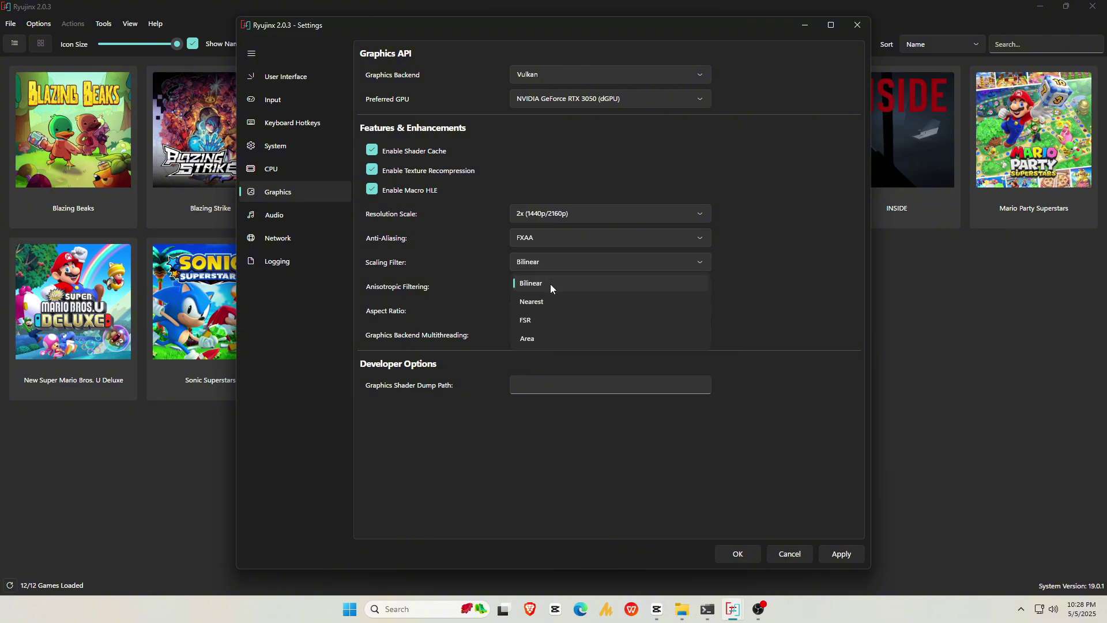
click(550, 283)
click(550, 285)
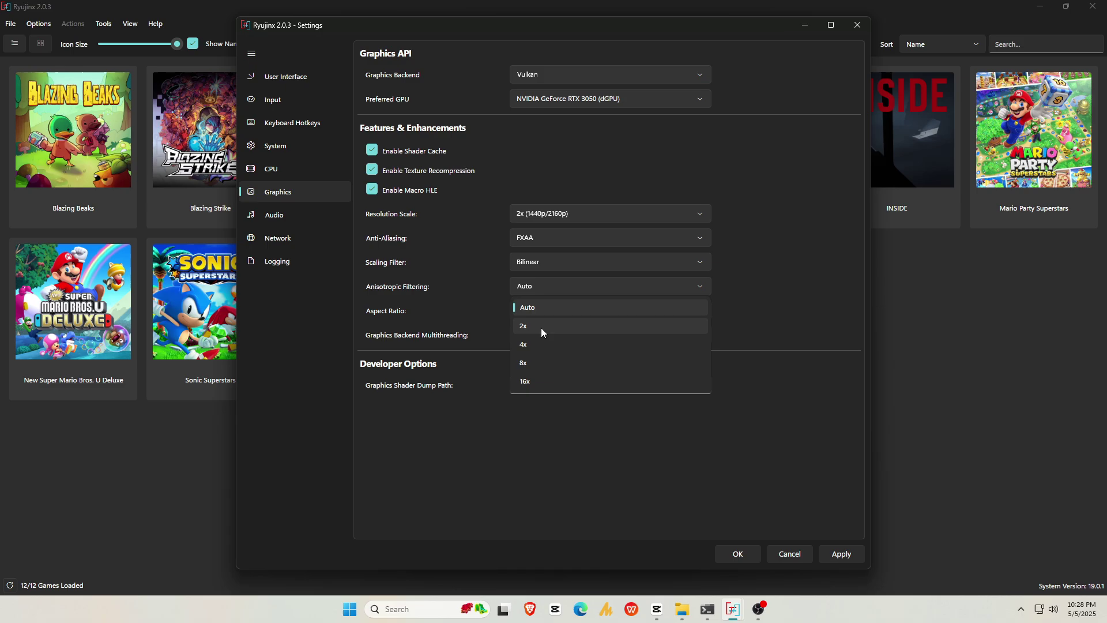
click(541, 328)
click(540, 309)
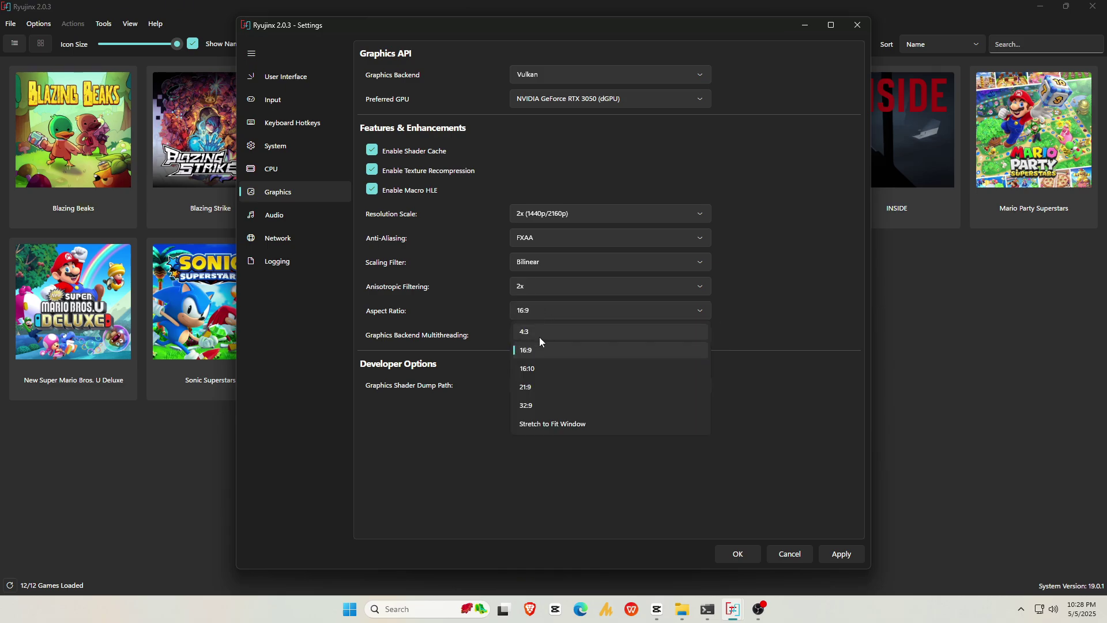
click(586, 427)
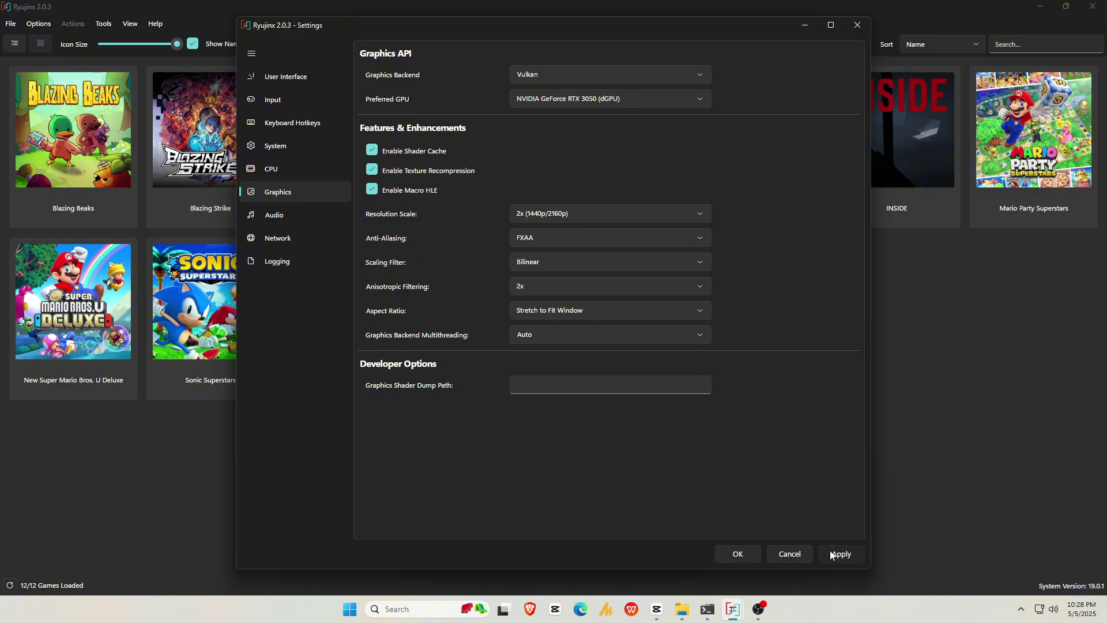
click(733, 555)
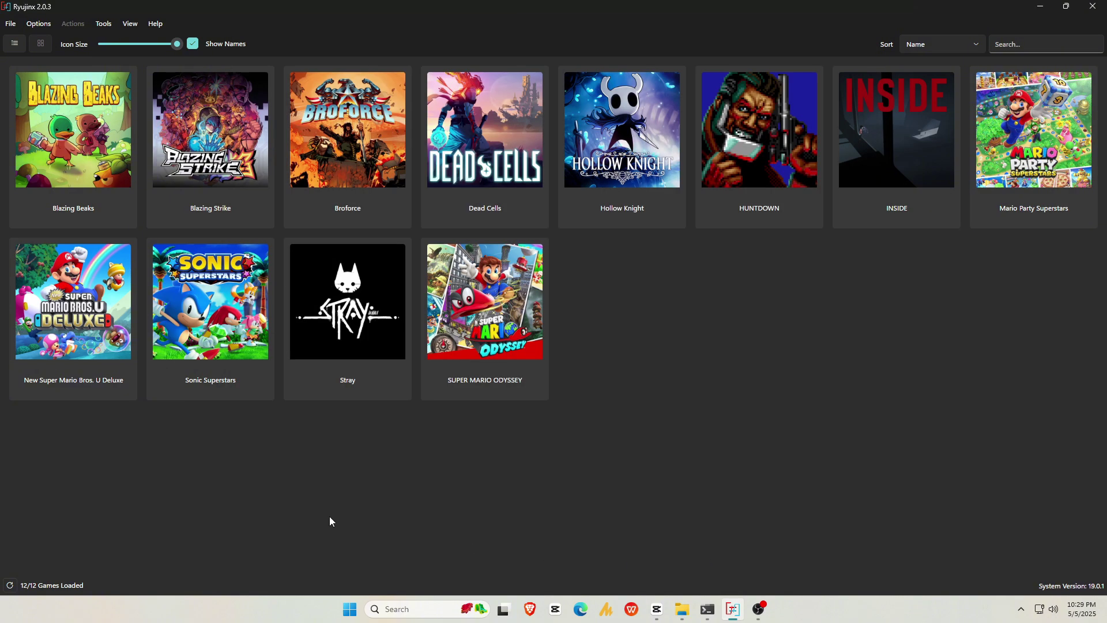
Launch Sonic Superstars from the game library
double_click(220, 326)
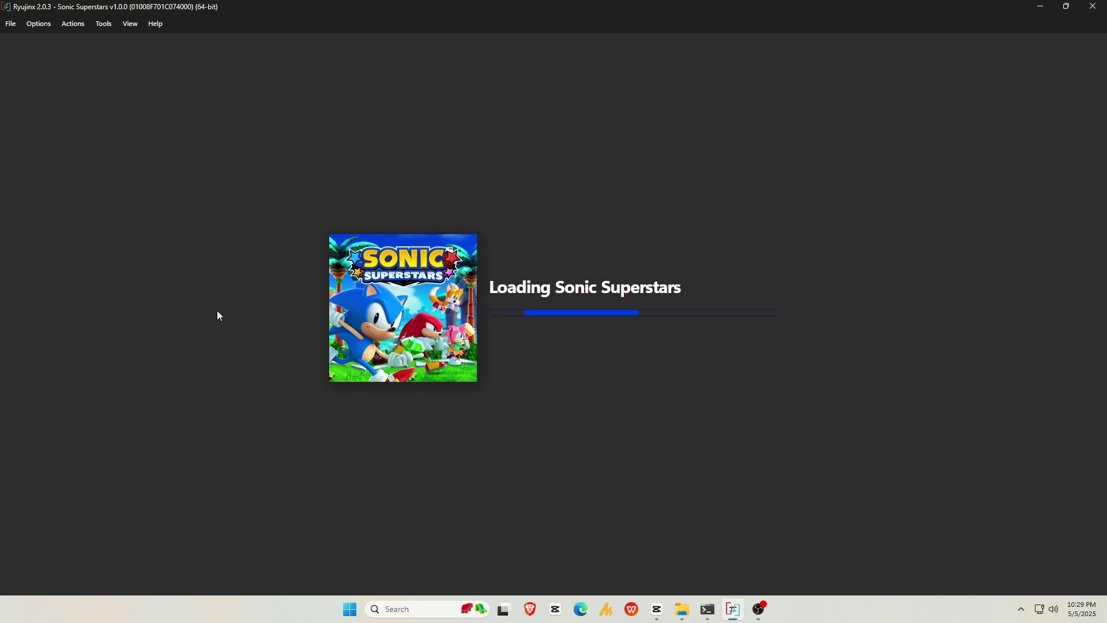